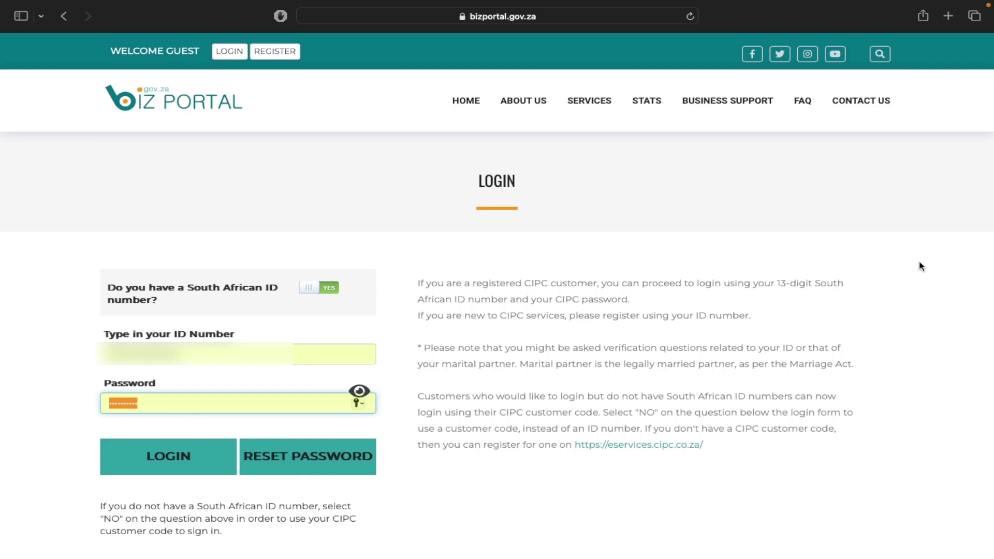
# - Log in with the credentials already filled in and open the Annual Return Filing service
pyautogui.click(169, 460)
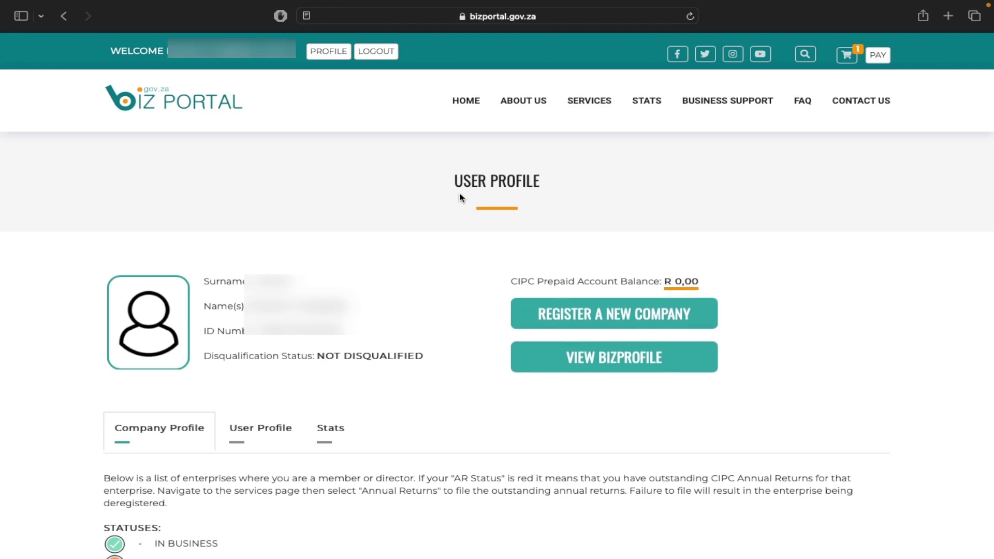
pyautogui.click(594, 104)
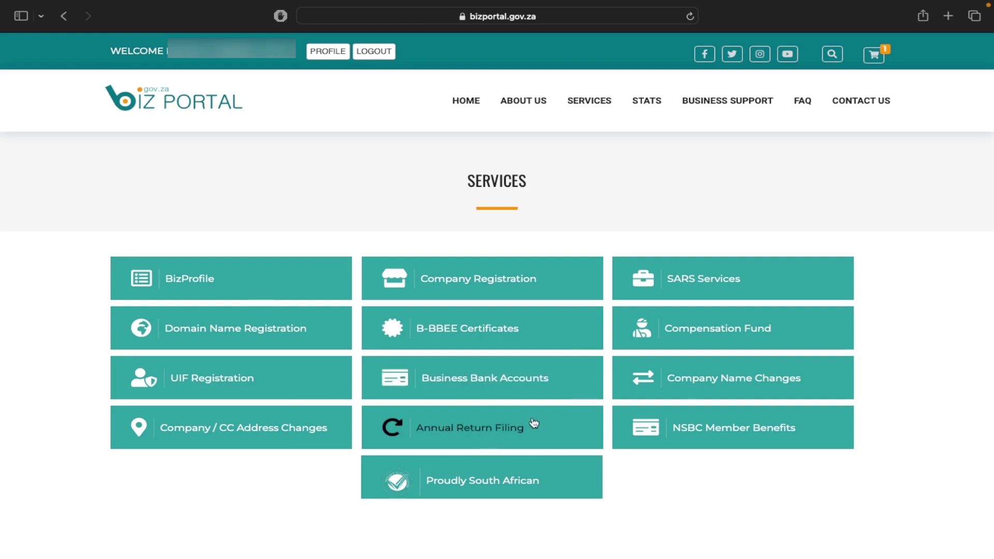
pyautogui.click(468, 433)
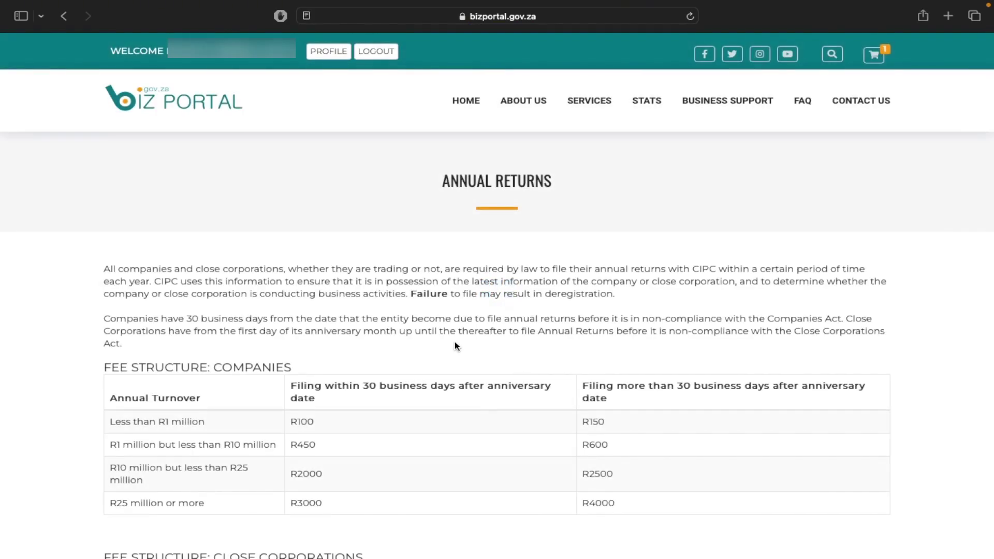
# - Review the annual return fee structures for companies and close corporations, and continue to the enterprise selection
pyautogui.scroll(-3, 456, 346)
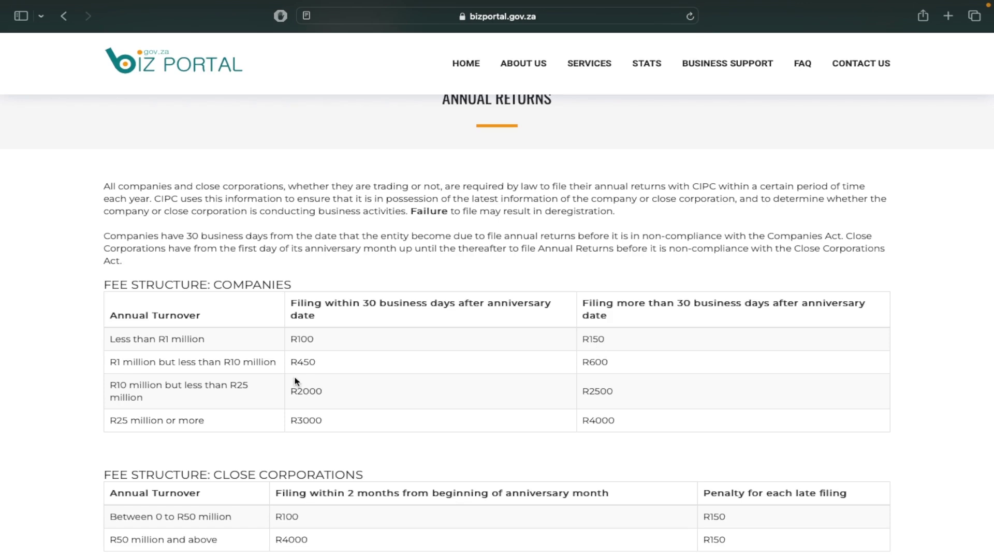
pyautogui.scroll(-1, 225, 374)
pyautogui.scroll(-1, 224, 374)
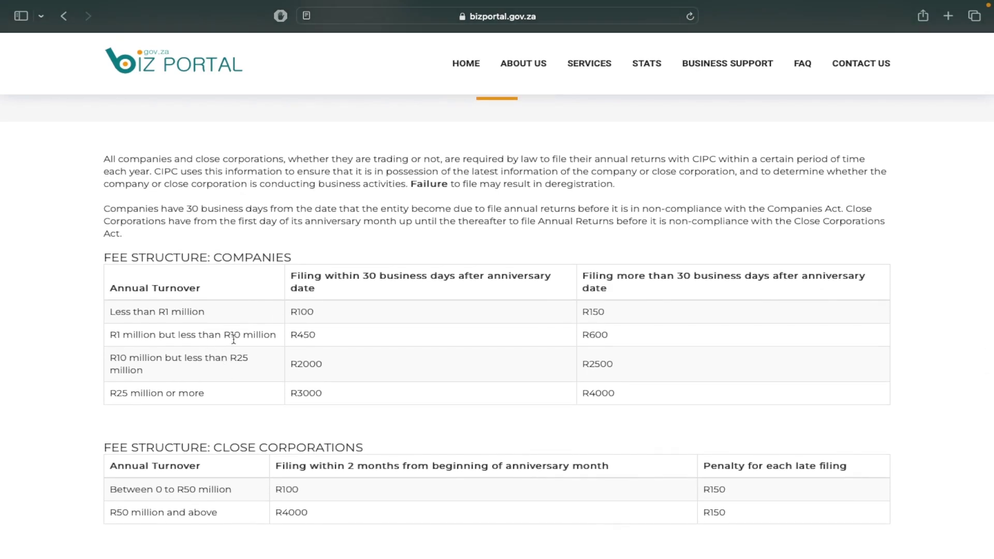
pyautogui.scroll(-2, 234, 340)
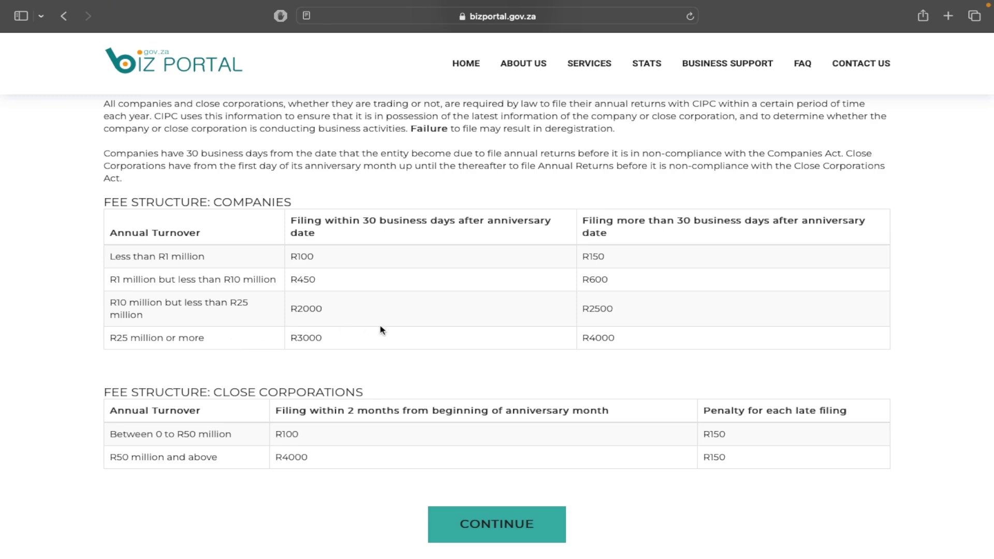
pyautogui.scroll(-2, 380, 327)
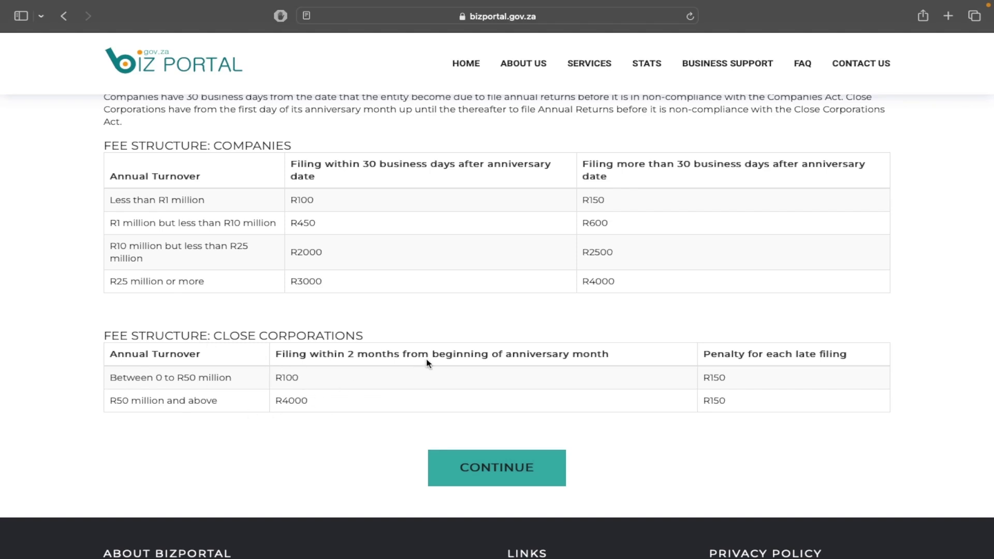
pyautogui.click(523, 477)
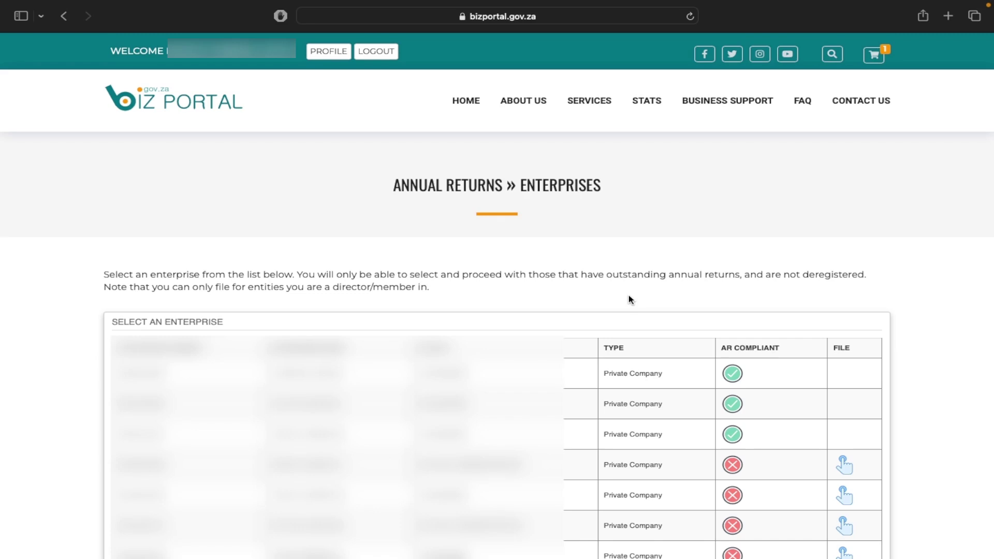
# - Select the fourth non-compliant private company in the enterprise list for filing and continue to its annual return year list
pyautogui.scroll(-3, 631, 300)
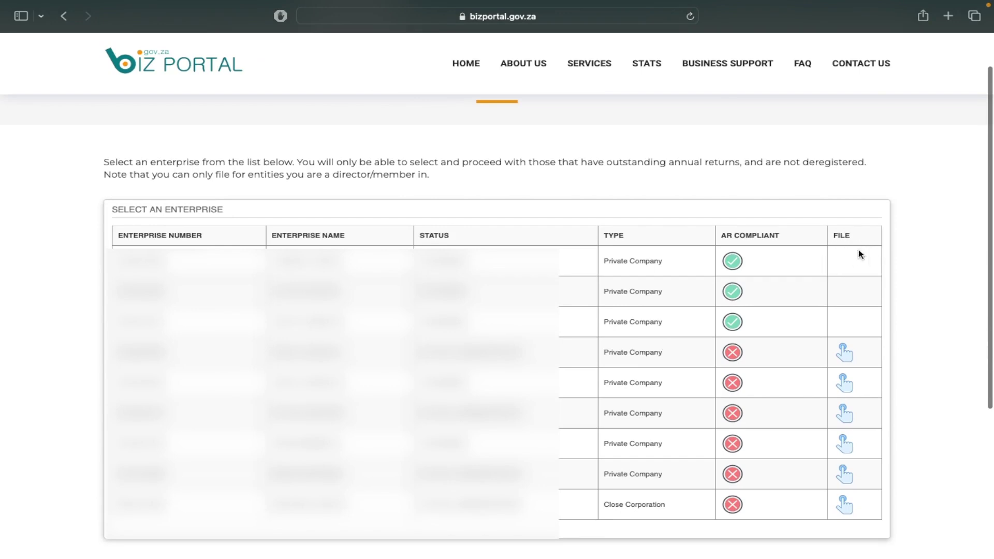
pyautogui.scroll(1, 853, 321)
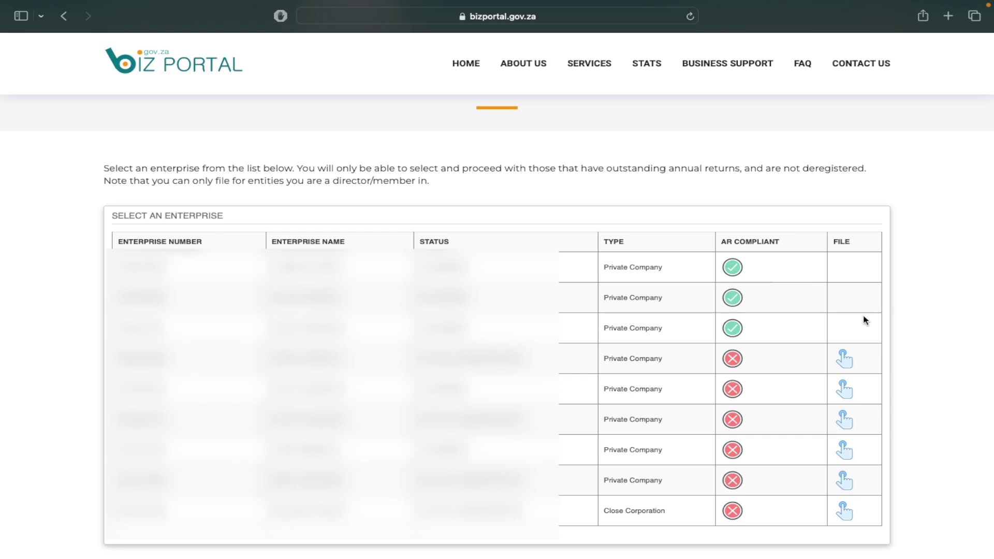
pyautogui.click(839, 452)
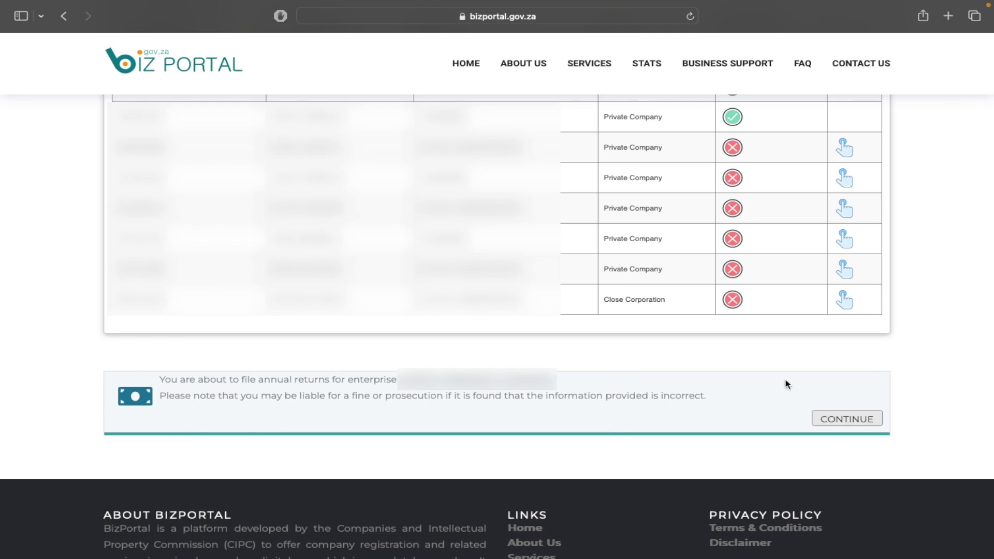
pyautogui.click(869, 420)
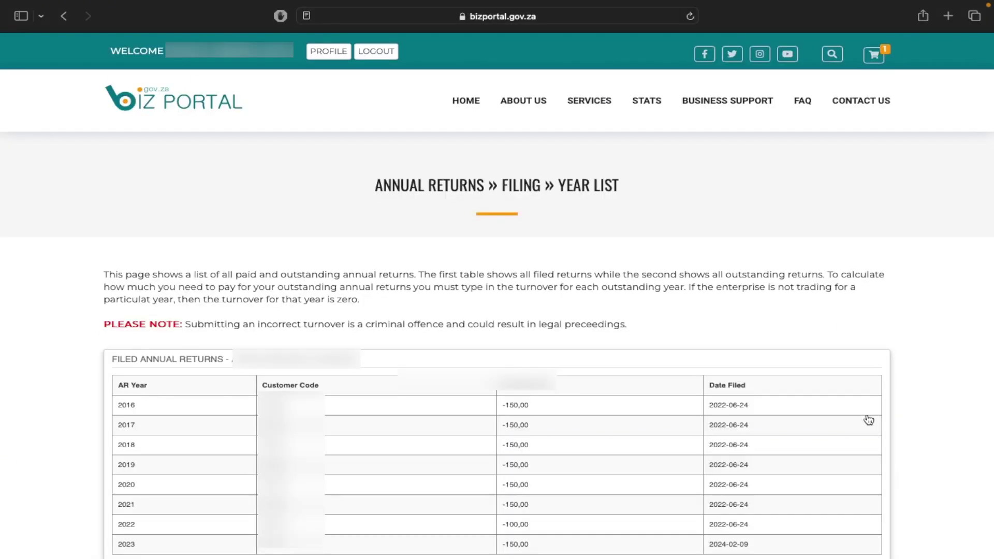
# - Calculate the outstanding 2024 annual return with a turnover of 0 and continue to the operational details
pyautogui.scroll(-3, 505, 329)
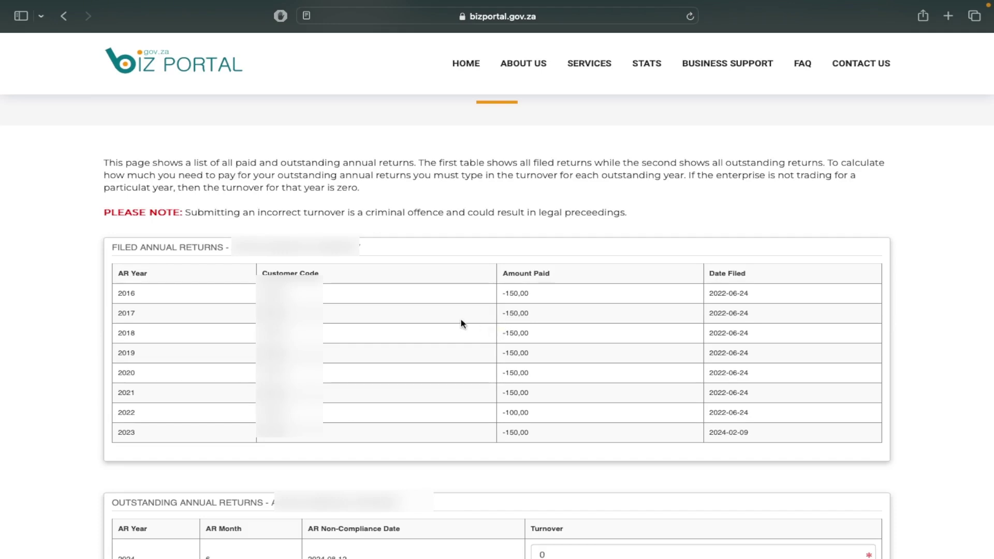
pyautogui.scroll(-1, 463, 317)
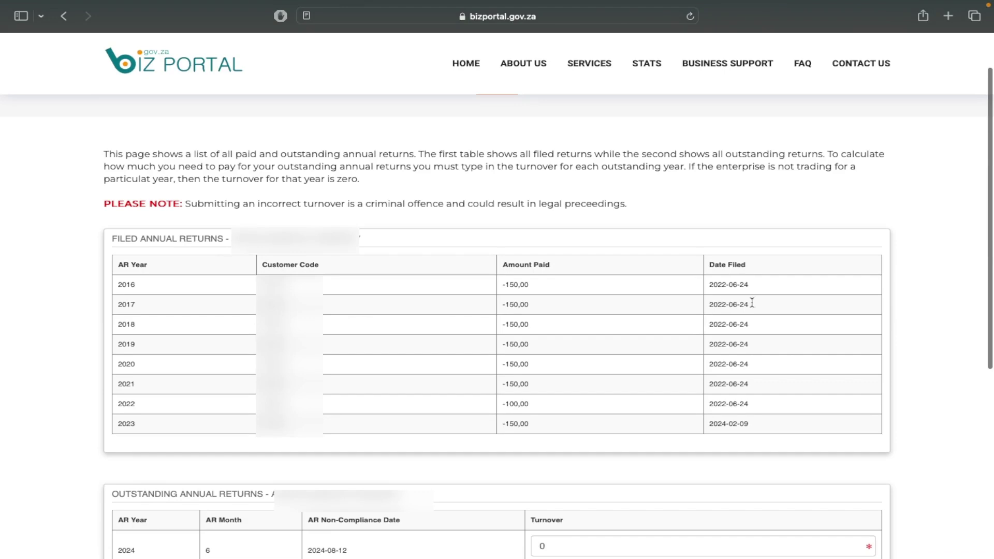
pyautogui.scroll(-3, 625, 288)
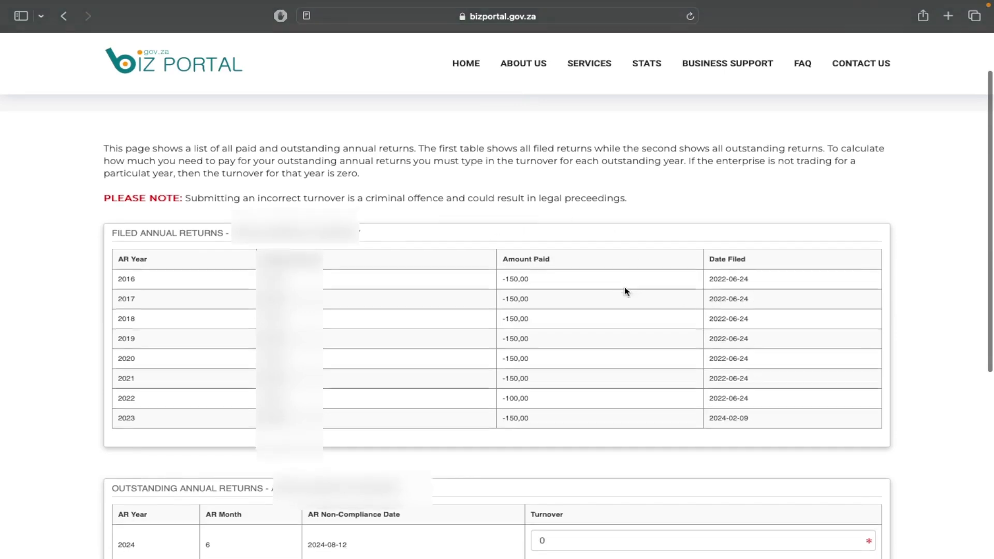
pyautogui.scroll(-2, 626, 289)
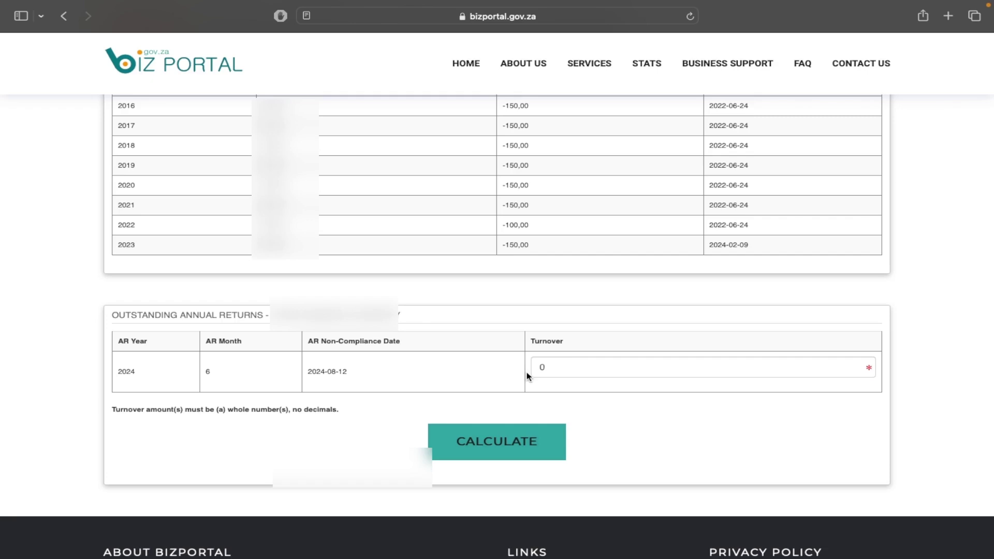
pyautogui.click(561, 367)
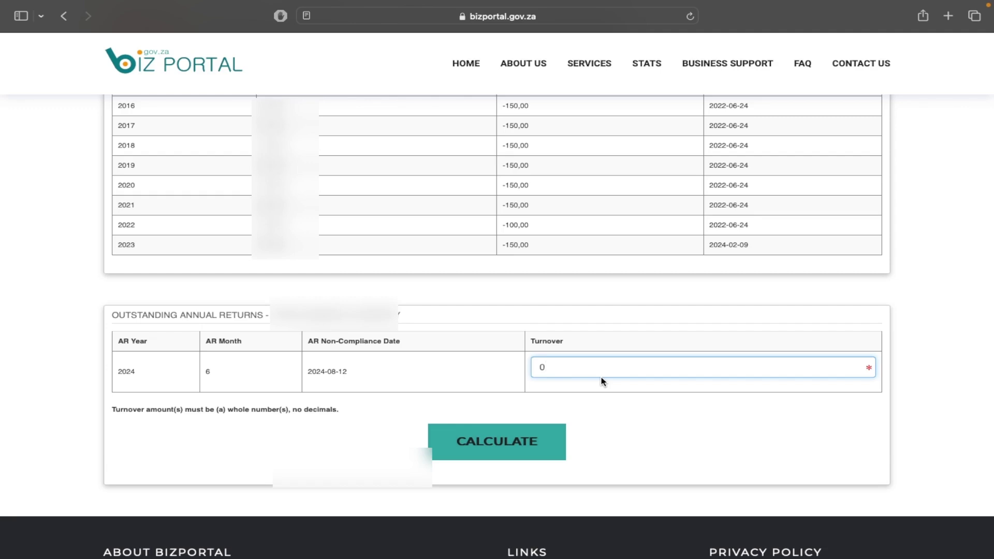
pyautogui.click(497, 441)
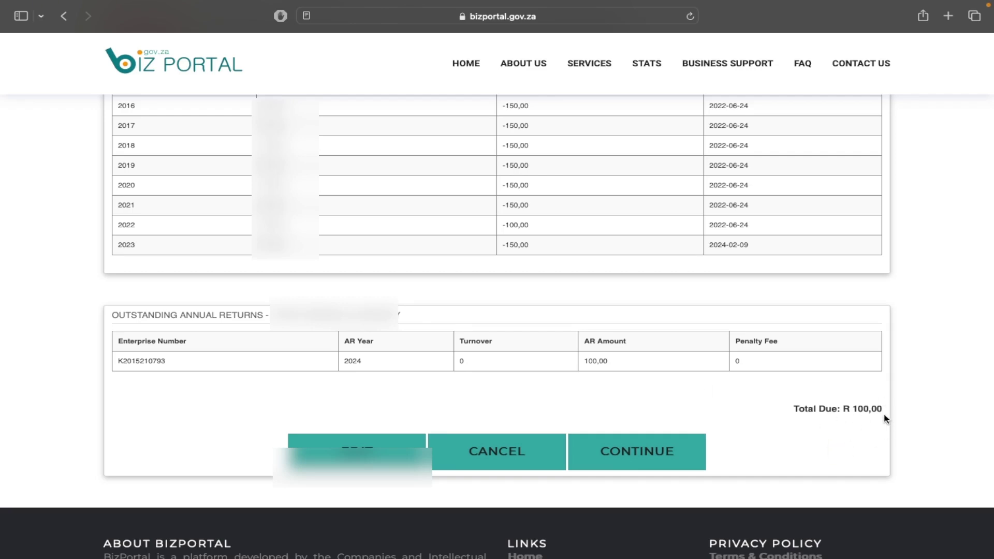
pyautogui.click(650, 445)
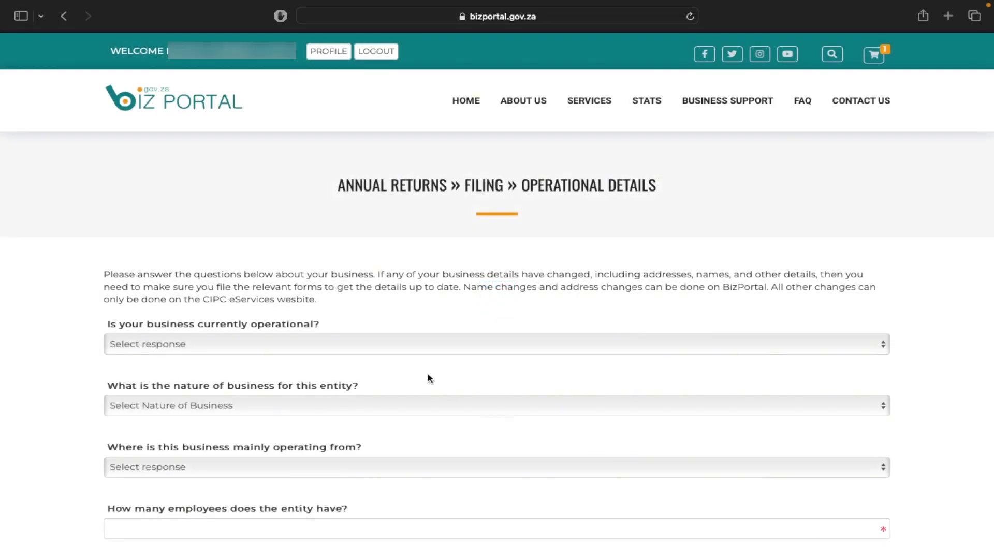
# - Set the business status to Not Operational and the nature of business to Professional, scientific and technical activities
pyautogui.scroll(-3, 248, 339)
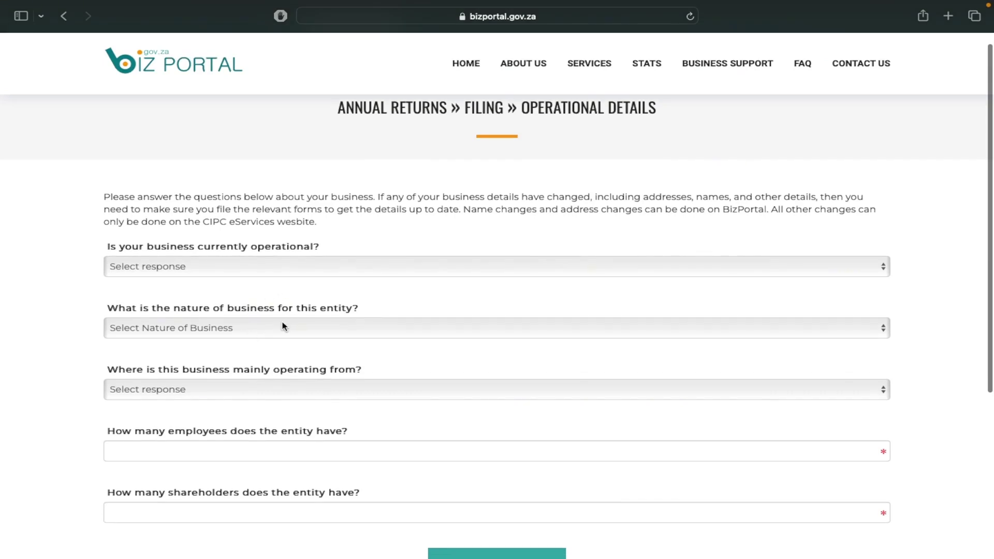
pyautogui.click(321, 272)
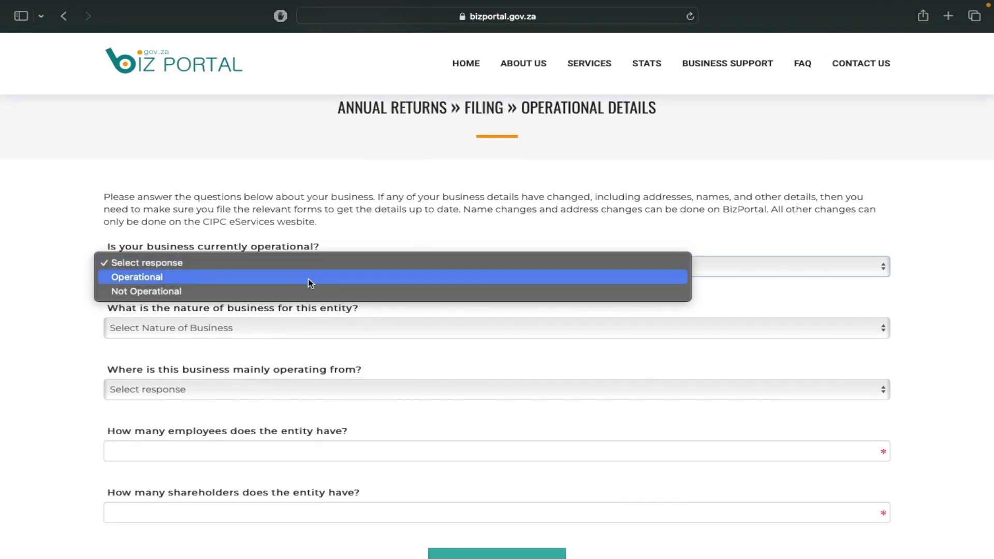
pyautogui.click(303, 288)
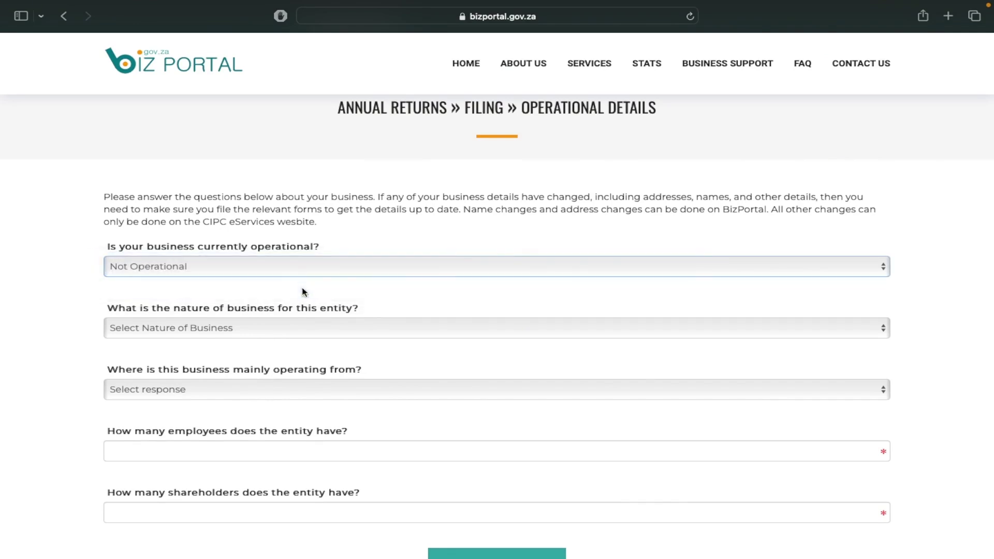
pyautogui.click(276, 333)
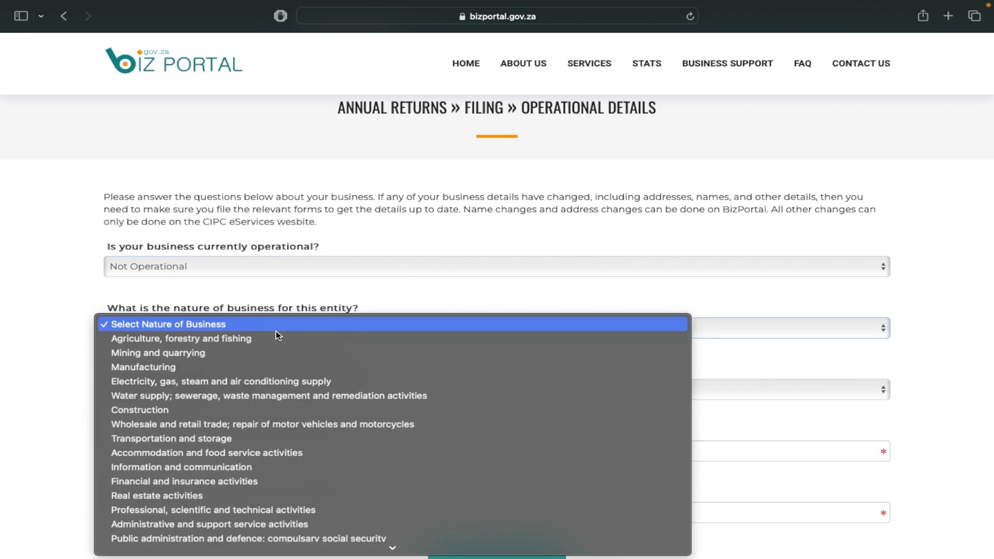
pyautogui.scroll(-3, 301, 438)
pyautogui.click(300, 439)
# - Set the main operating location of the business to ALL OVER SOUTH AFRICA
pyautogui.scroll(-2, 370, 406)
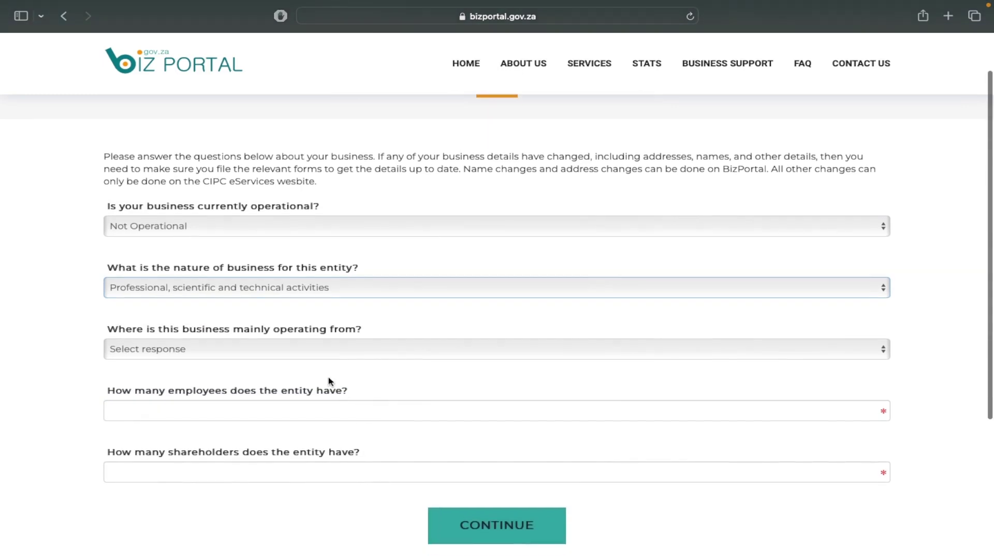
pyautogui.click(324, 350)
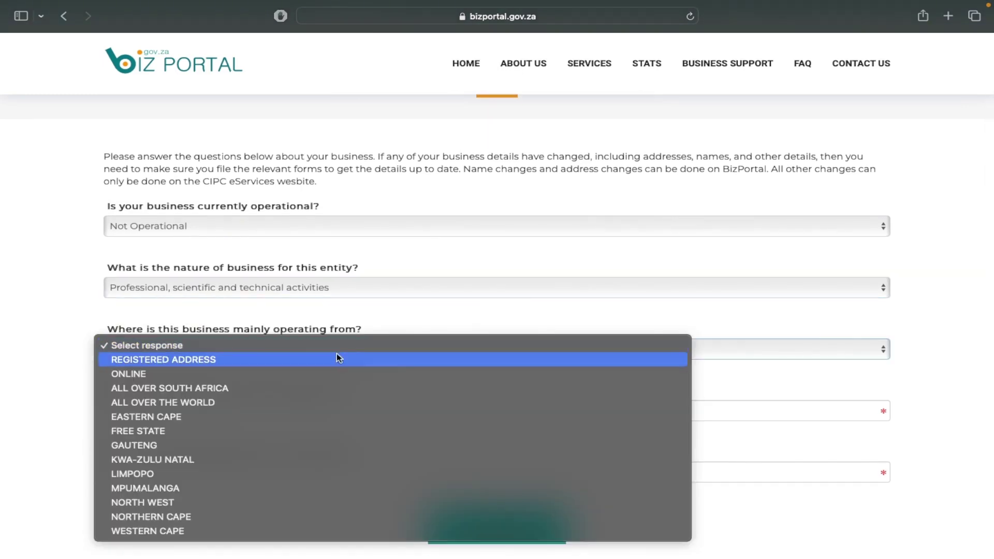
pyautogui.click(302, 390)
# - Enter 0 employees and 1 shareholder for the entity, and continue to the payment options
pyautogui.scroll(-2, 266, 402)
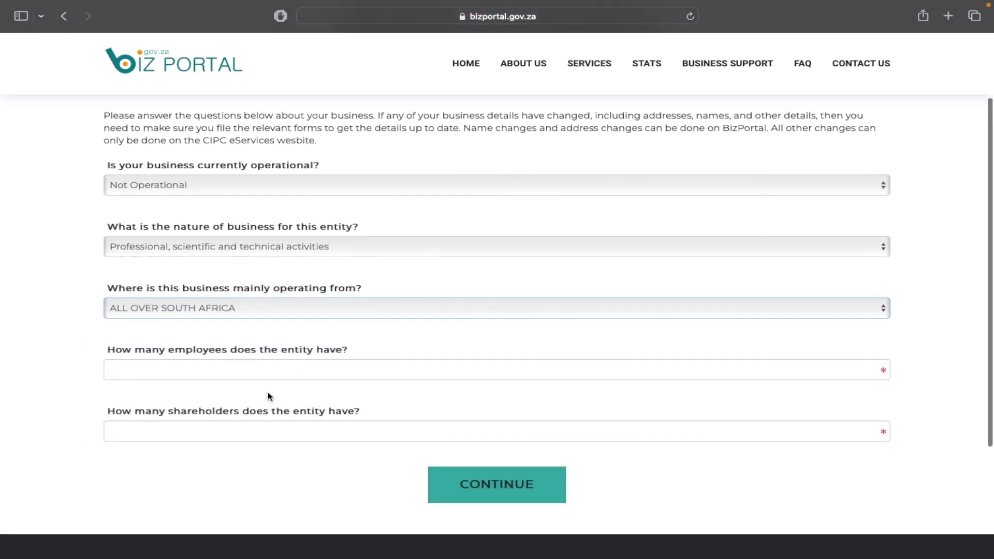
pyautogui.click(297, 371)
pyautogui.write('0')
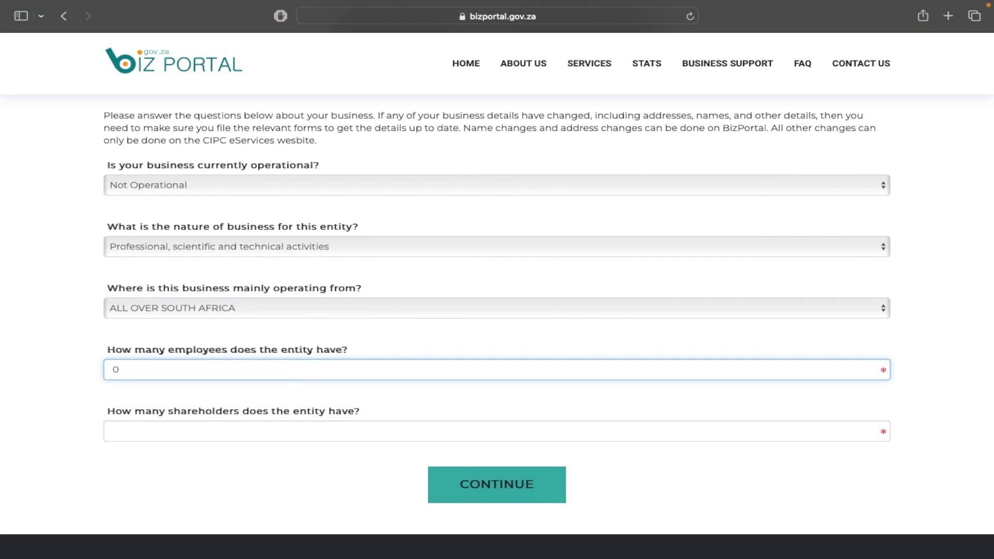
pyautogui.click(249, 428)
pyautogui.write('1')
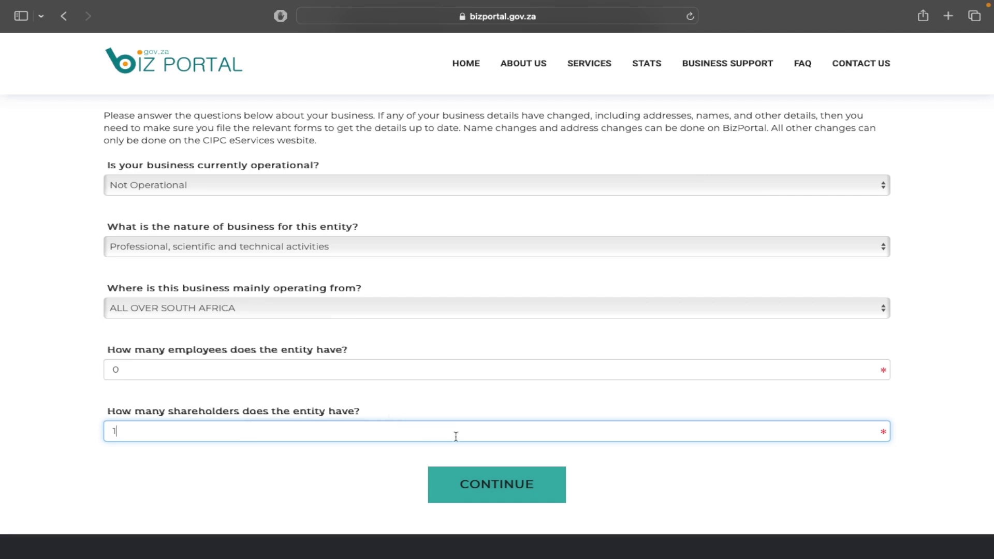
pyautogui.click(483, 487)
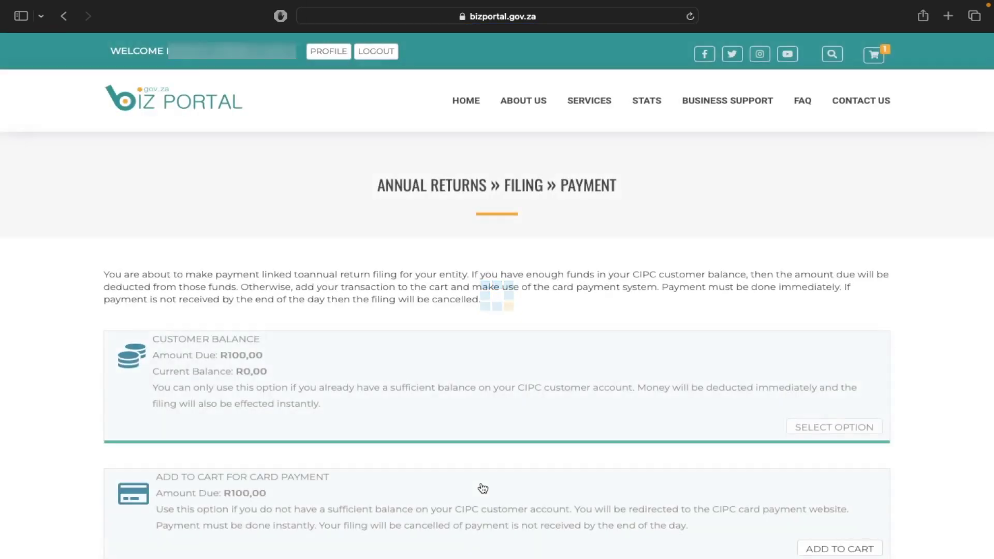
# - Check the current customer balance against the amount due and add the annual return to the cart for card payment
pyautogui.scroll(-3, 483, 487)
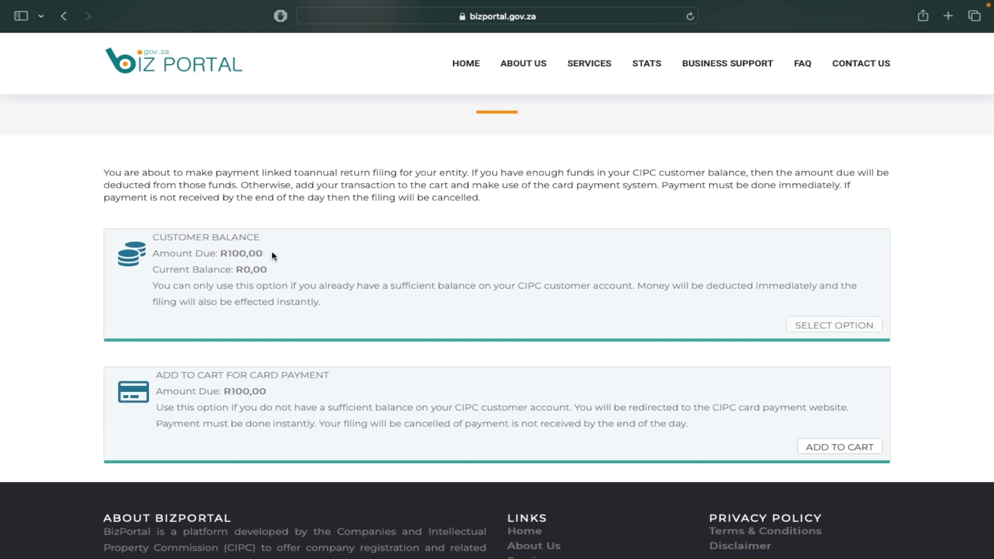
pyautogui.moveTo(272, 269); pyautogui.dragTo(234, 270)
pyautogui.click(266, 269)
pyautogui.moveTo(236, 268); pyautogui.dragTo(289, 270)
pyautogui.click(830, 448)
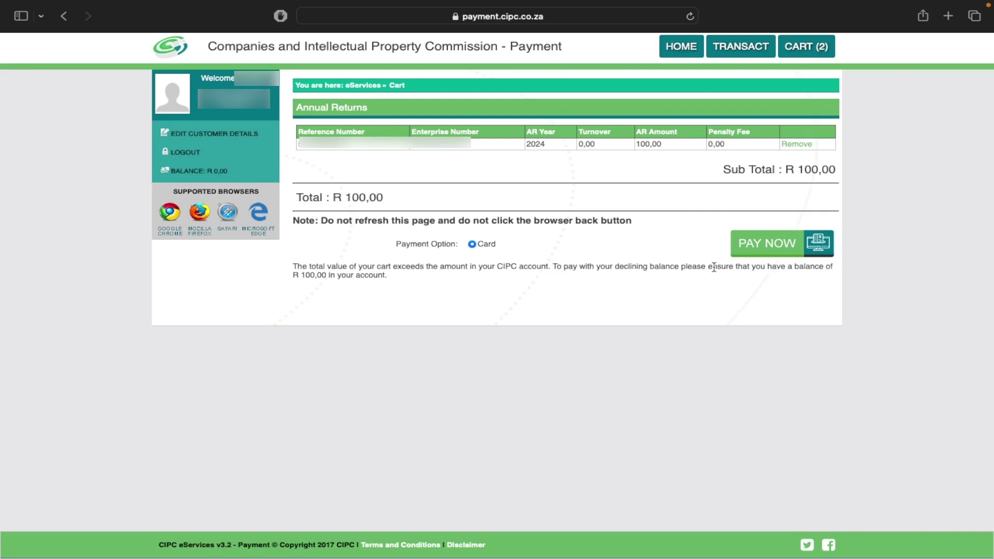
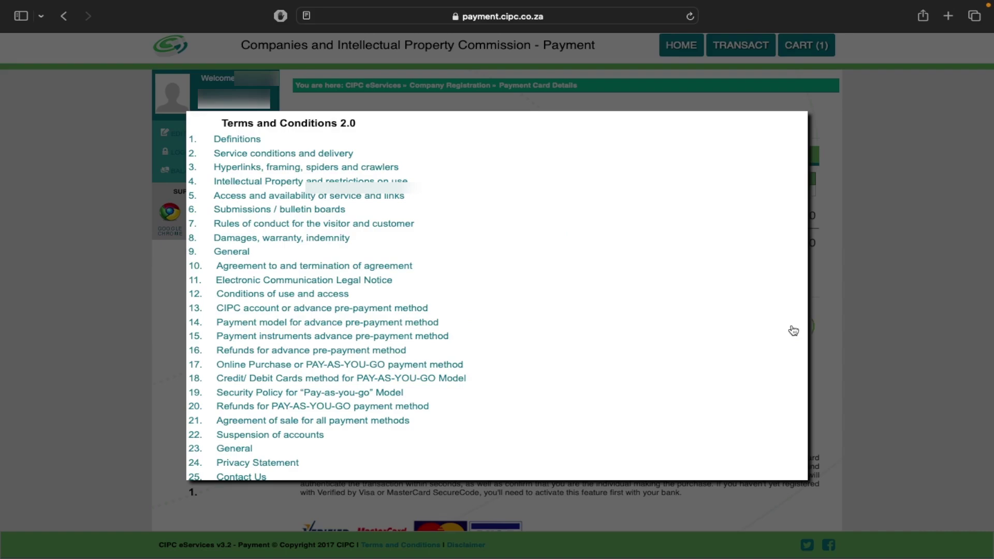
# - Read through and accept the card payment terms and conditions, and submit the card payment for the 2024 annual return
pyautogui.scroll(-10, 435, 231)
pyautogui.scroll(12, 456, 251)
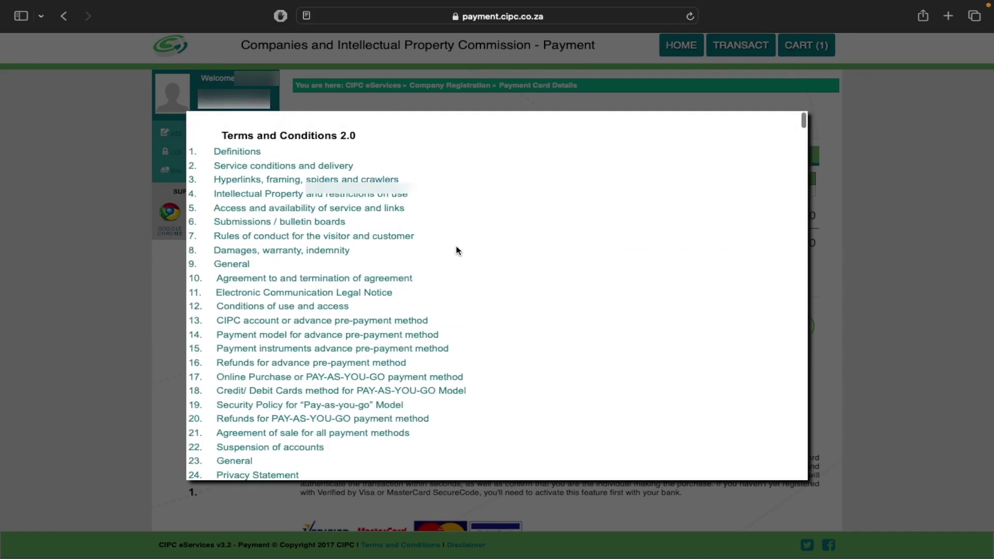
pyautogui.scroll(-15, 457, 250)
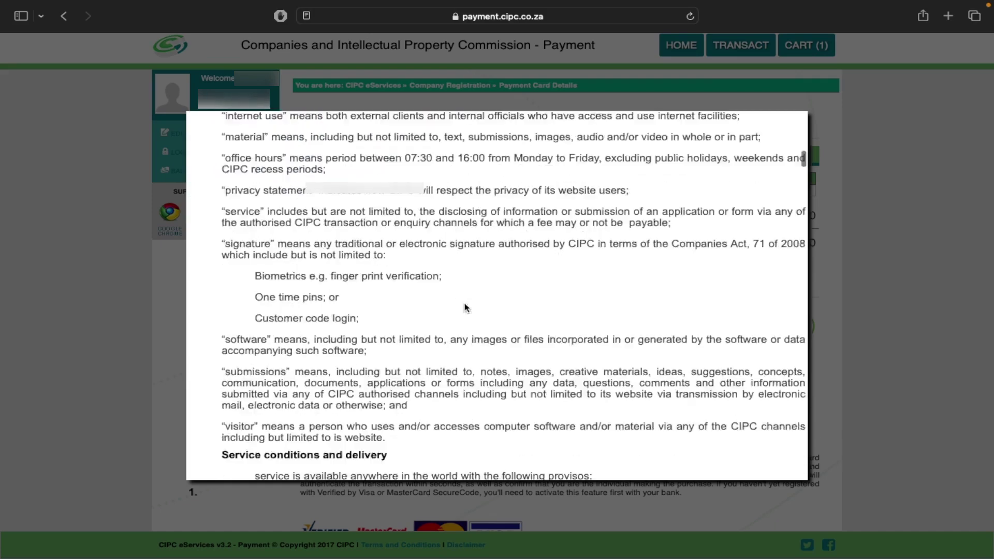
pyautogui.scroll(-20, 465, 307)
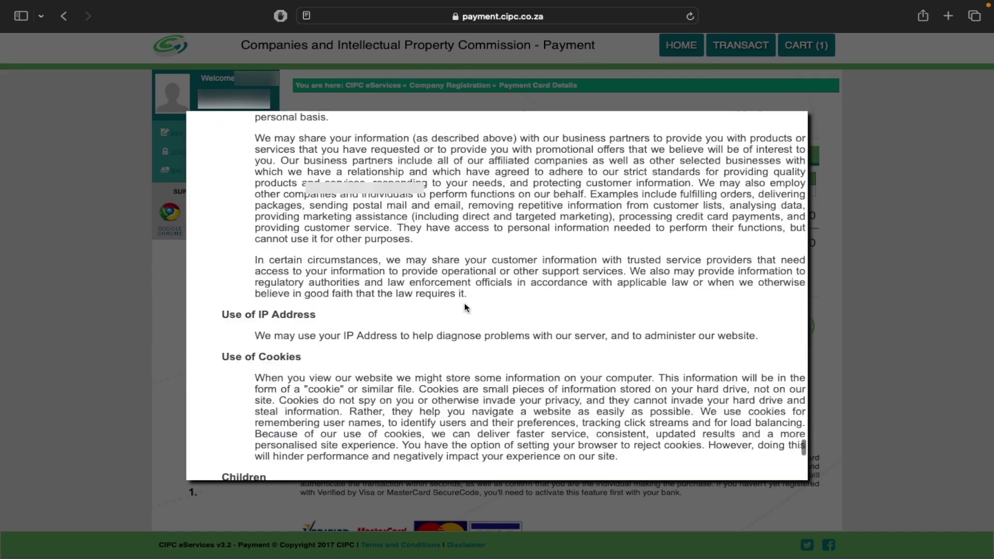
pyautogui.scroll(-10, 466, 308)
pyautogui.click(624, 460)
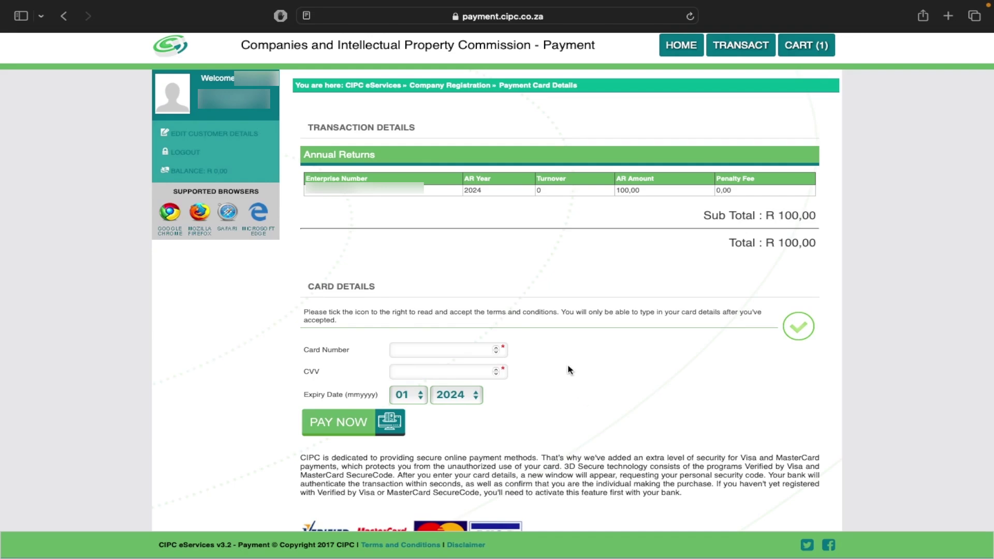
pyautogui.click(357, 417)
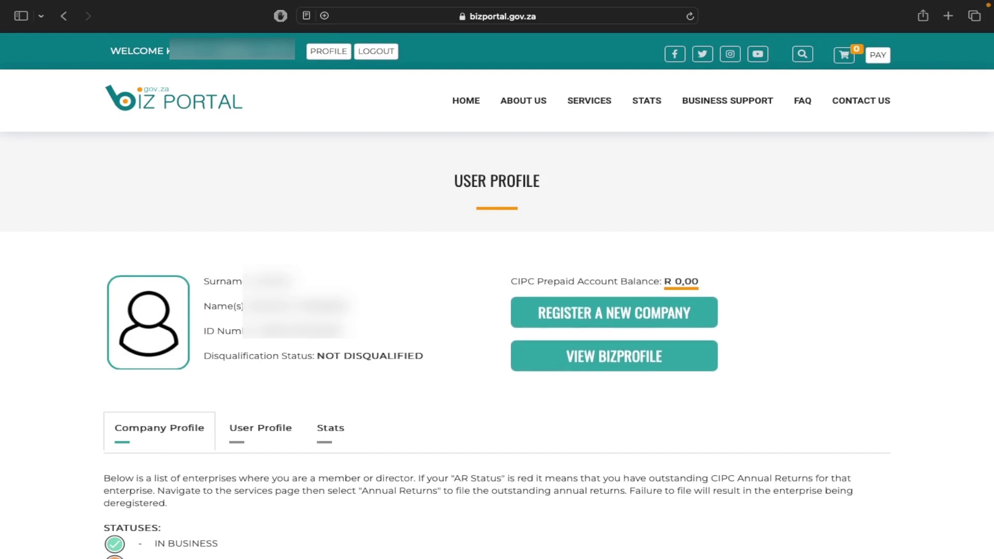
# - Reopen the Annual Return Filing service, continue past the fee structure, and check the enterprises' annual return compliance in the list
pyautogui.click(596, 102)
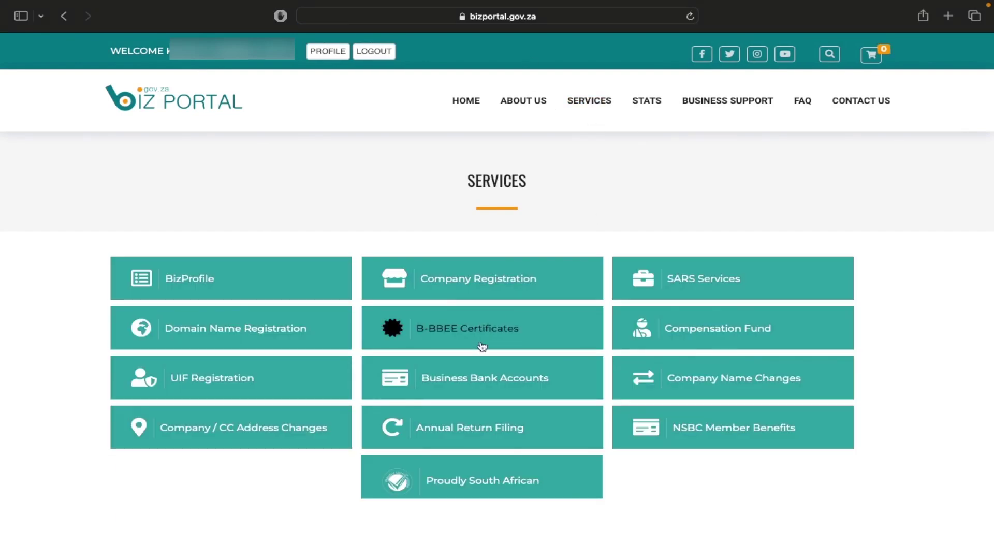
pyautogui.click(468, 422)
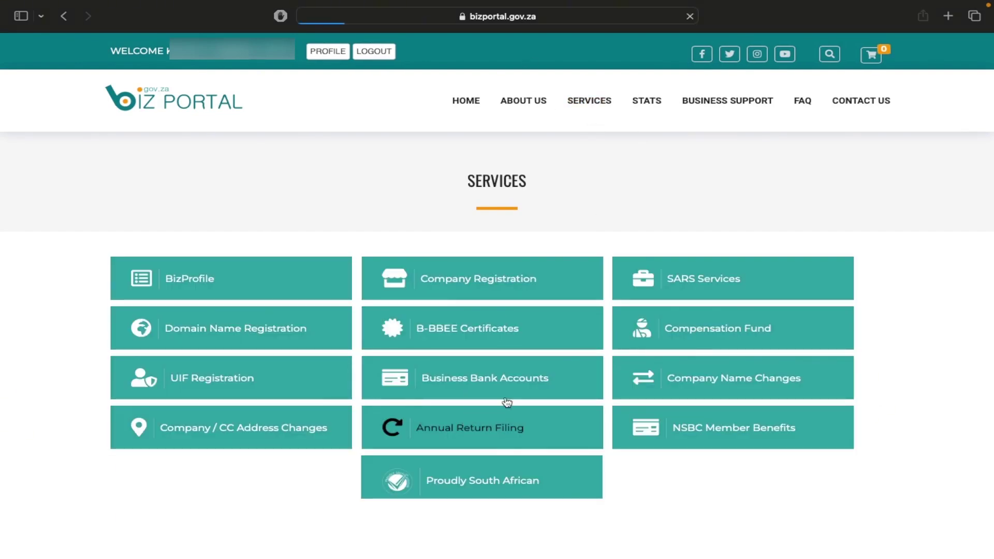
pyautogui.scroll(10, 626, 344)
pyautogui.scroll(-1, 626, 331)
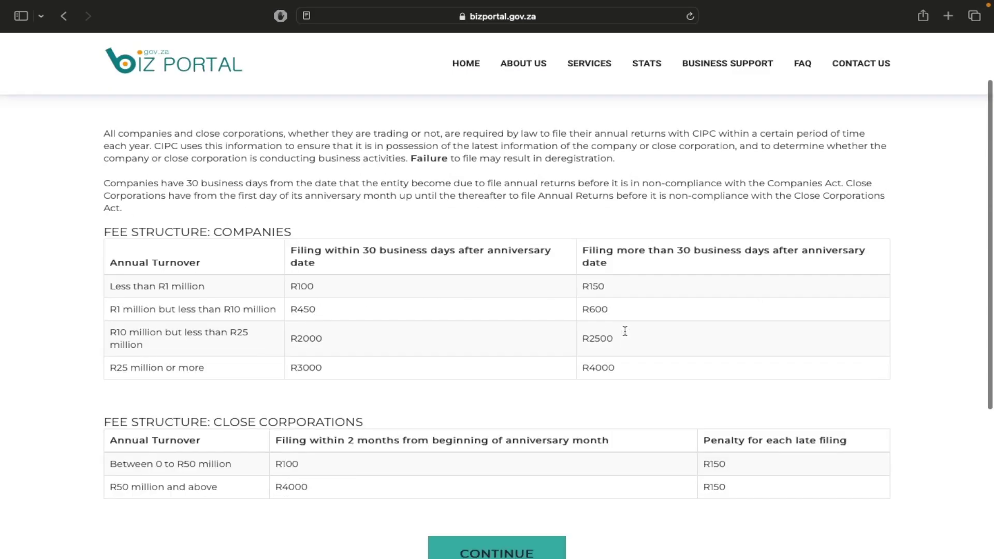
pyautogui.scroll(-3, 626, 331)
pyautogui.click(500, 443)
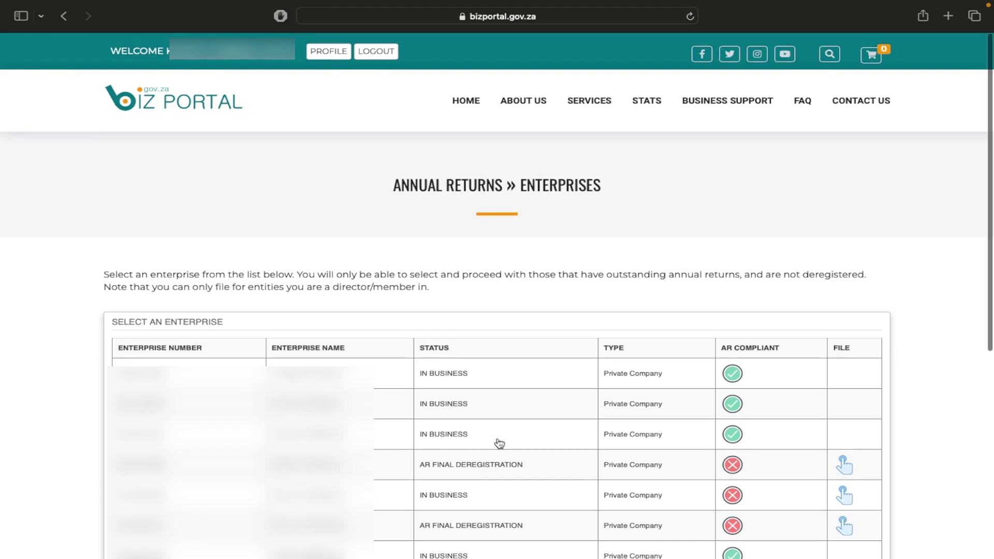
pyautogui.scroll(-2, 499, 444)
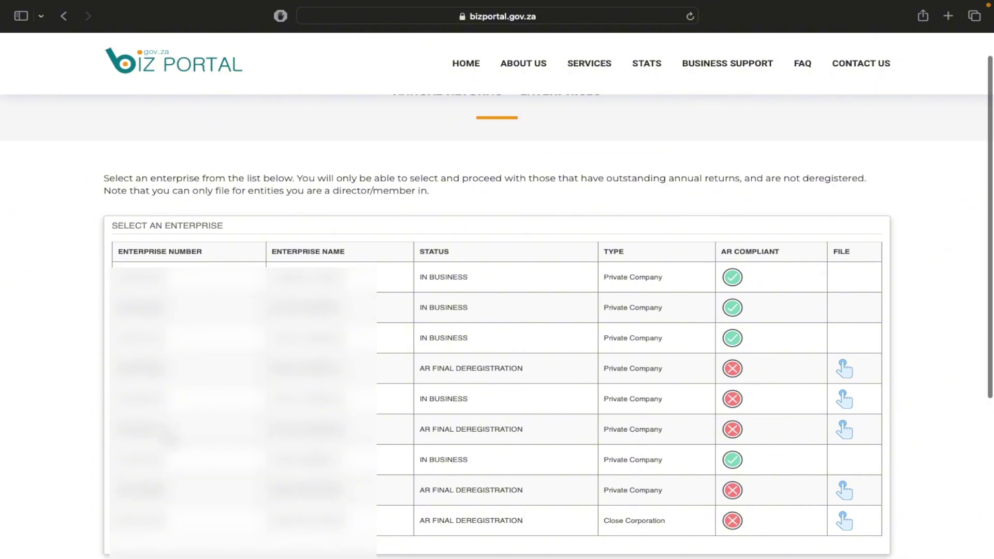